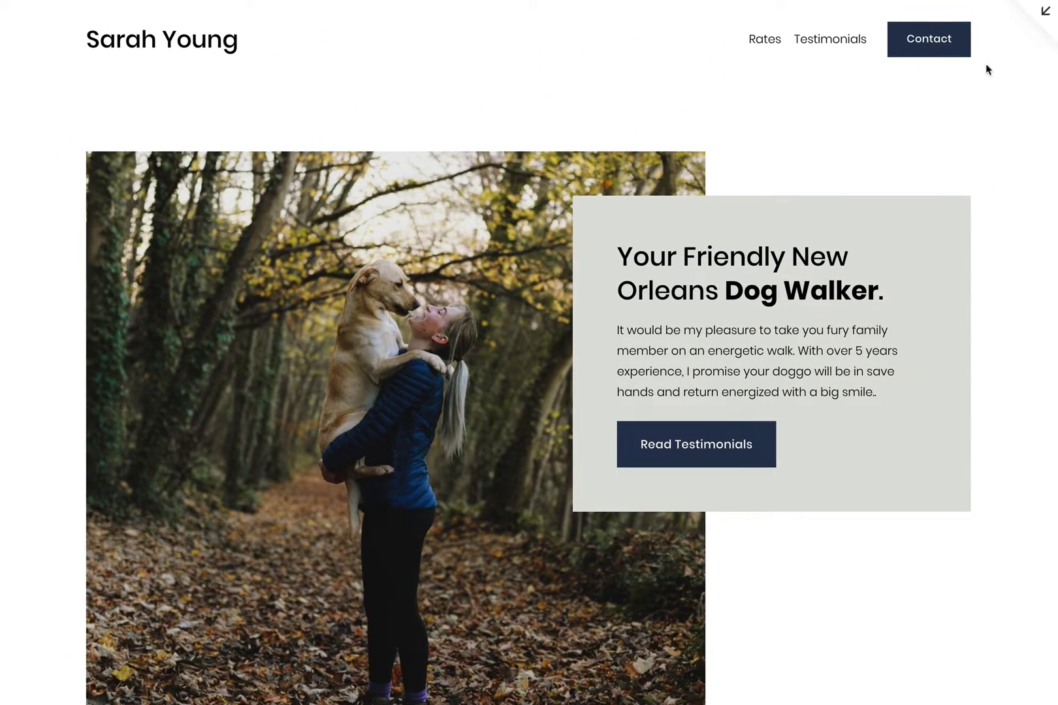
Demo the header nav jumps to Contact, Rates, Testimonials and Contact on the live site.
click(931, 49)
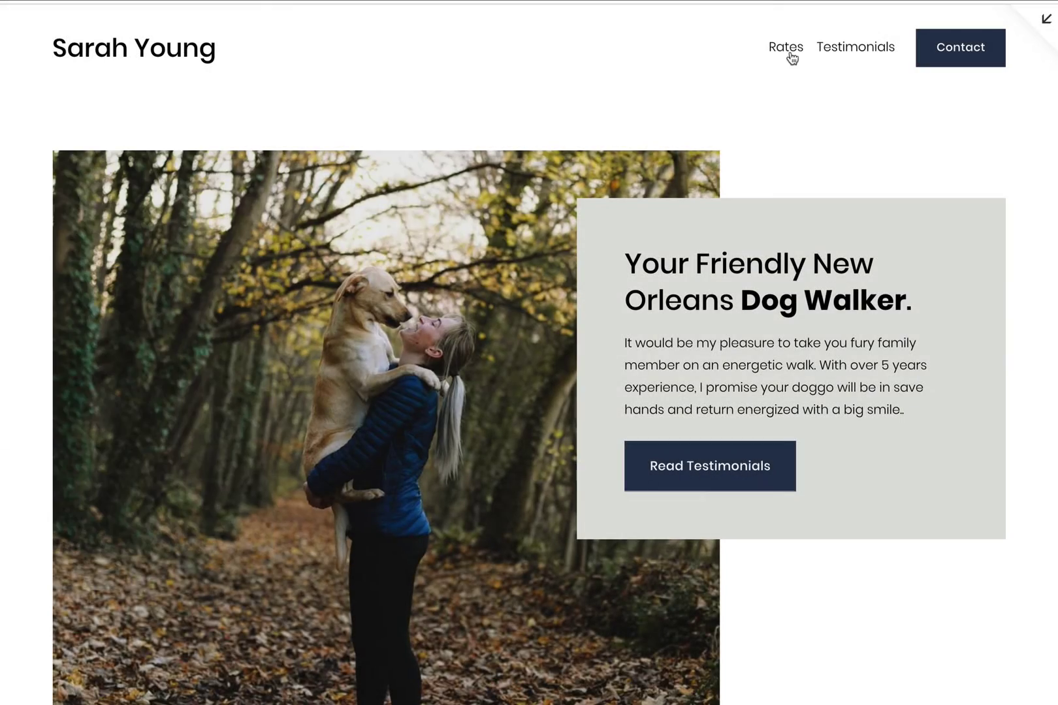
scroll(810, 67, down, 1)
click(810, 67)
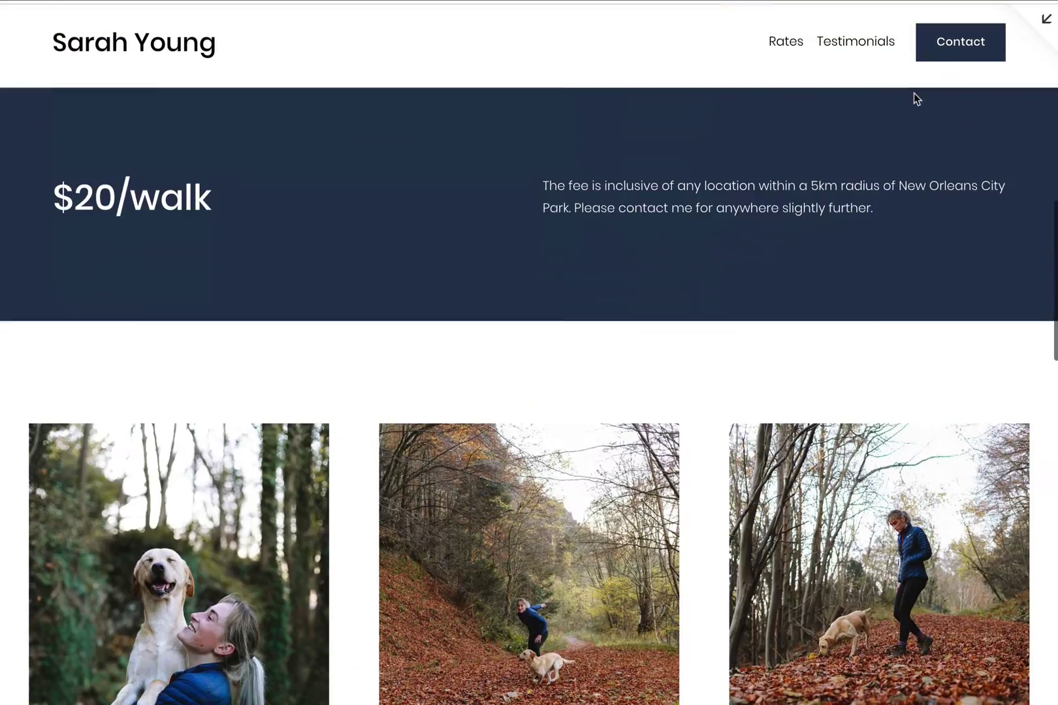
click(864, 52)
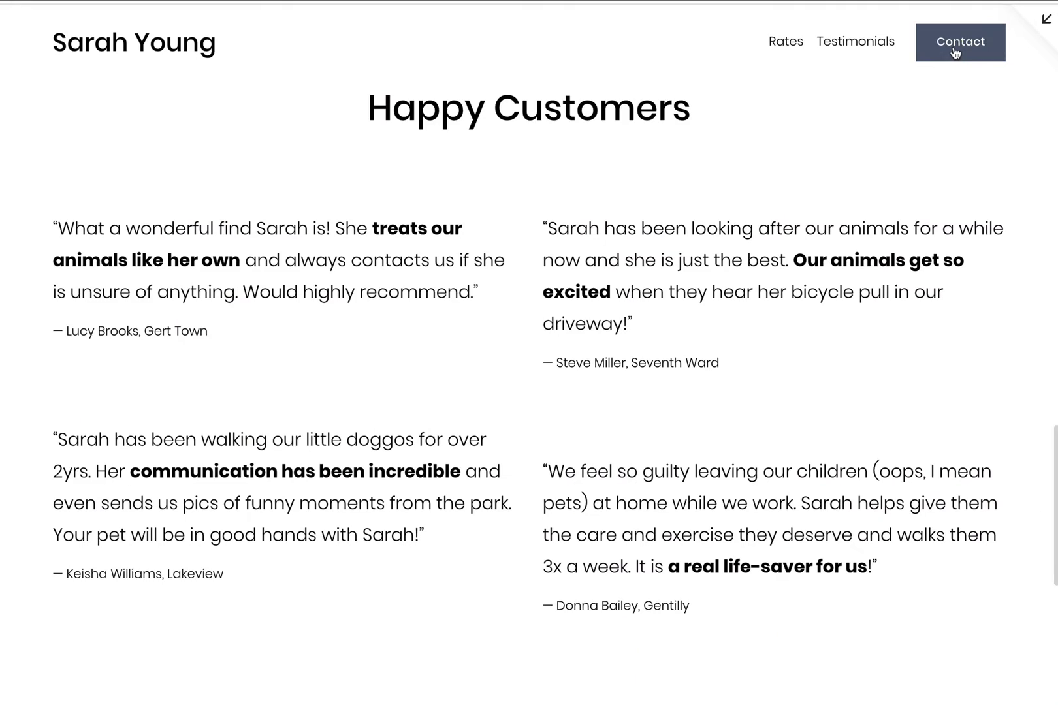
click(954, 51)
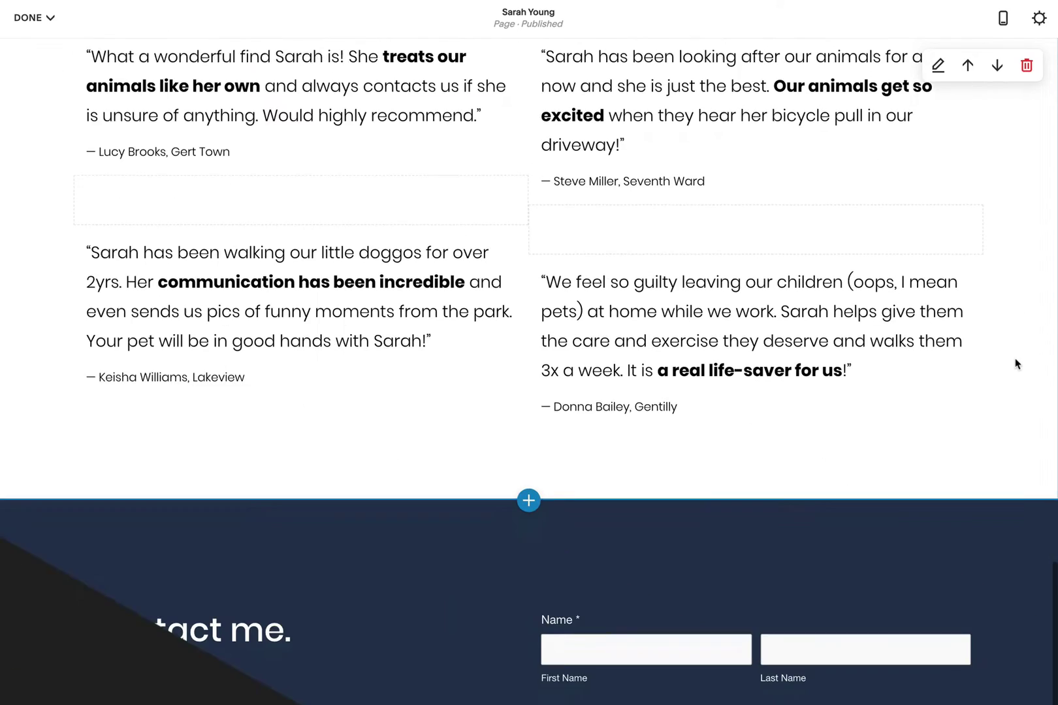
Add a Code block below the testimonials containing <a name="contact"></a> and apply it.
scroll(1016, 364, down, 3)
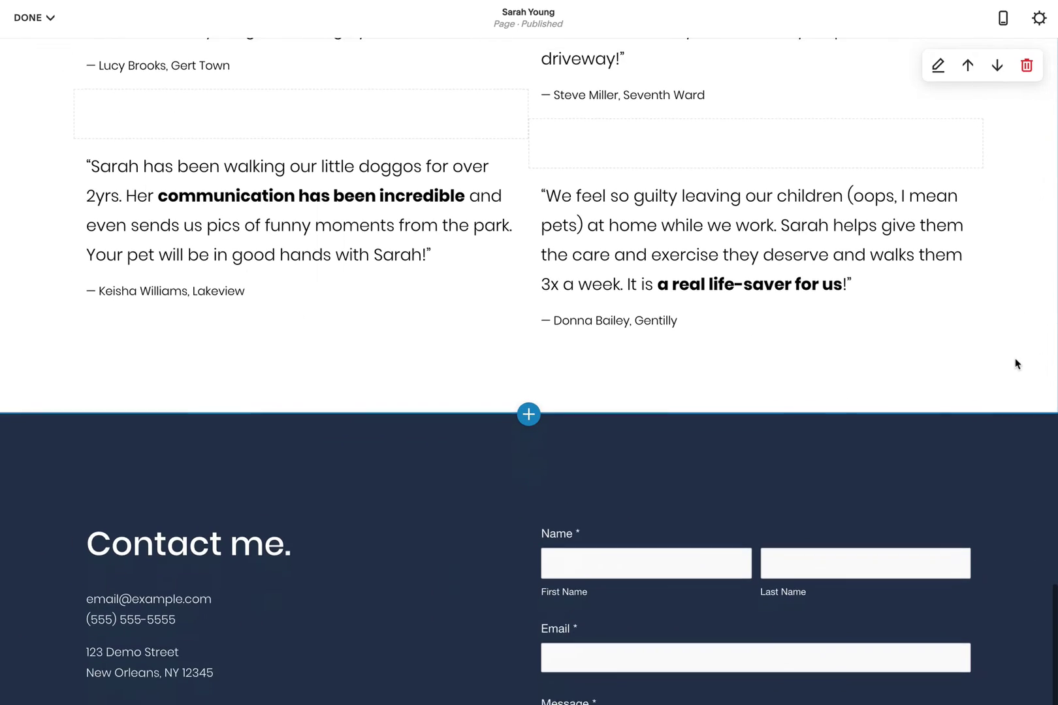
mouse_move(67, 290)
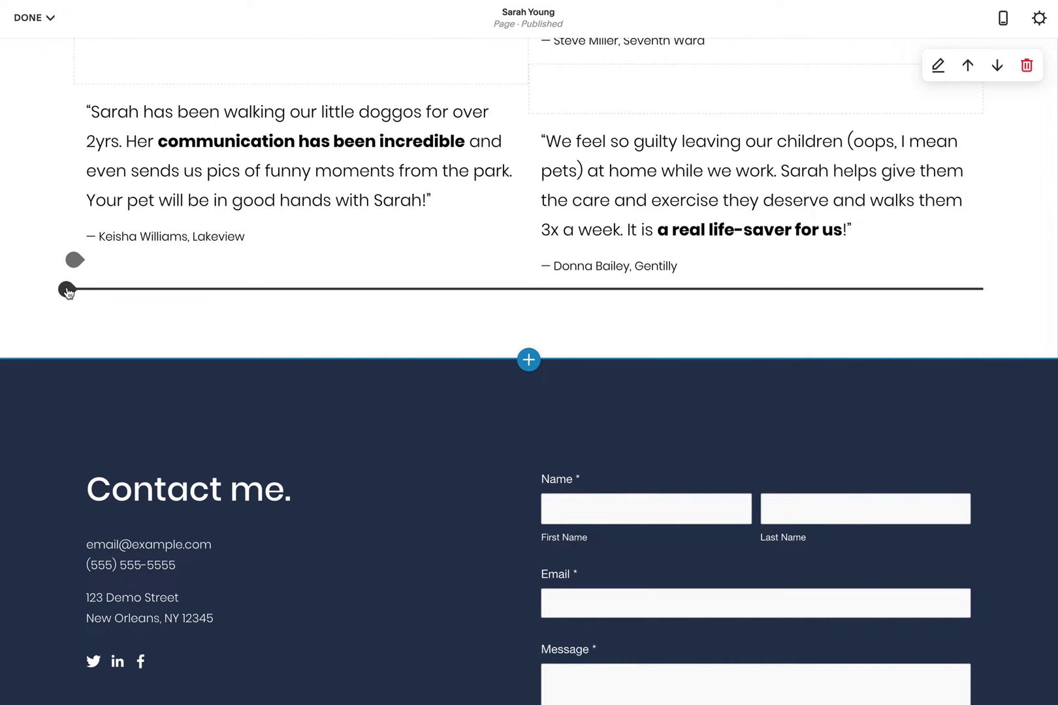
click(68, 291)
scroll(348, 379, down, 2)
scroll(350, 382, down, 2)
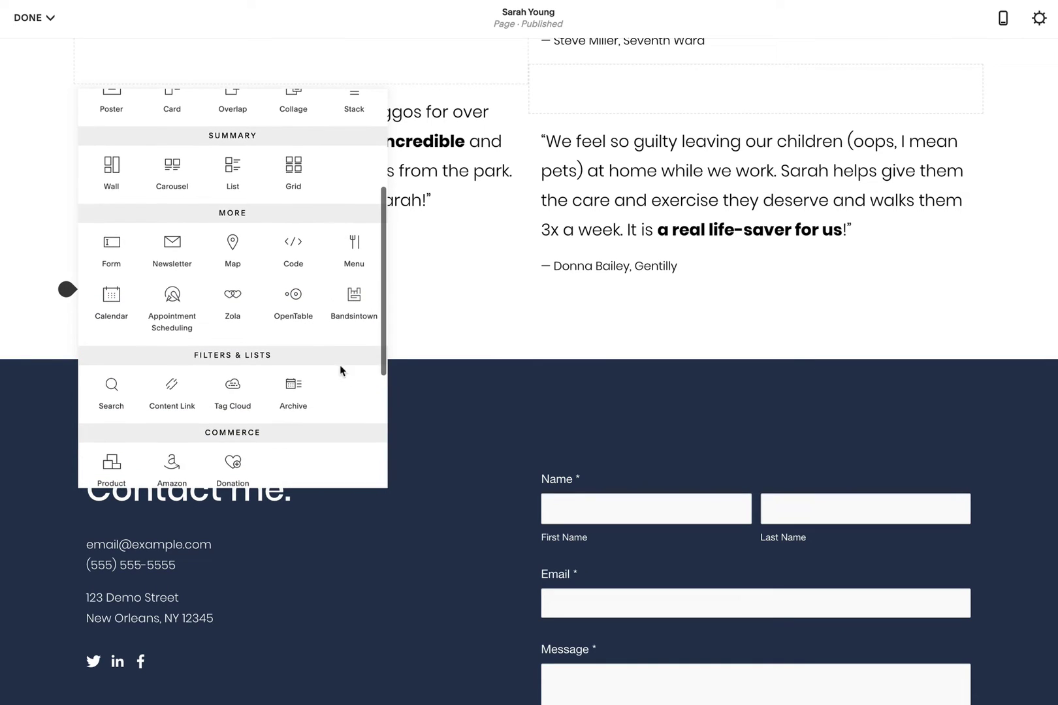
click(312, 271)
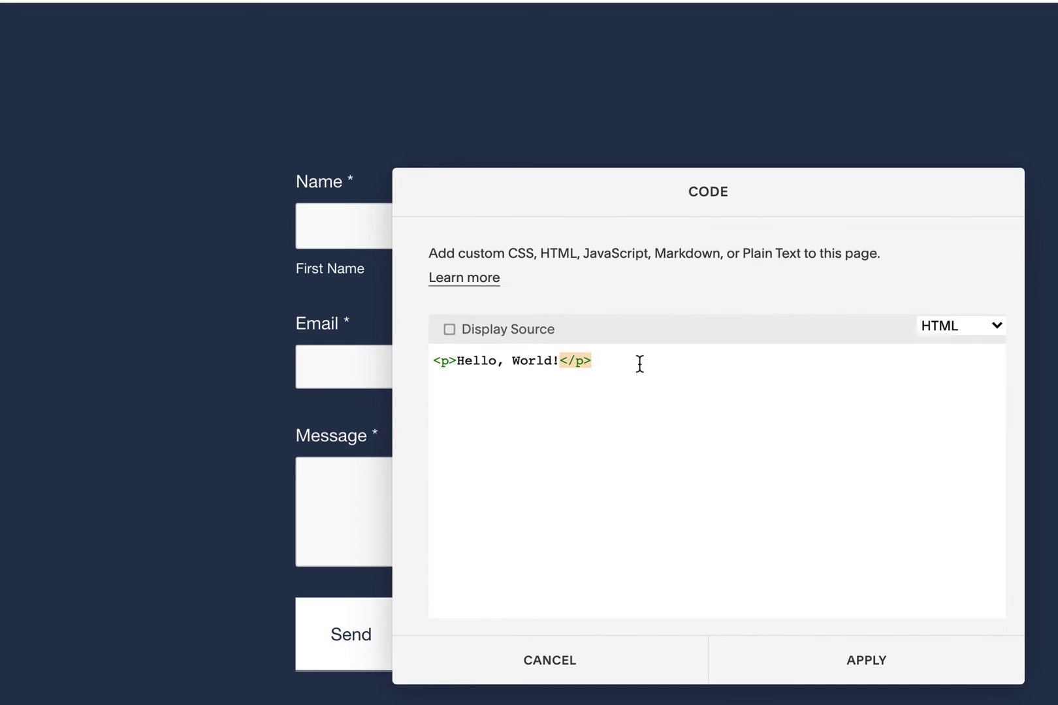
drag(640, 363, 433, 359)
text(<a name="contact"></a>)
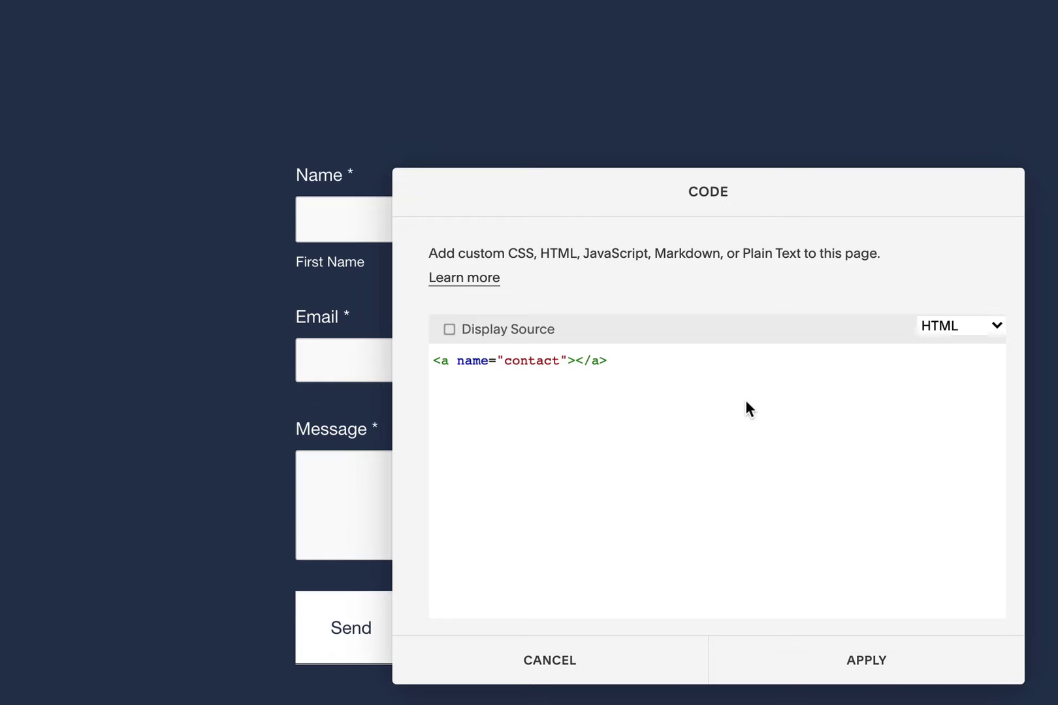
click(865, 664)
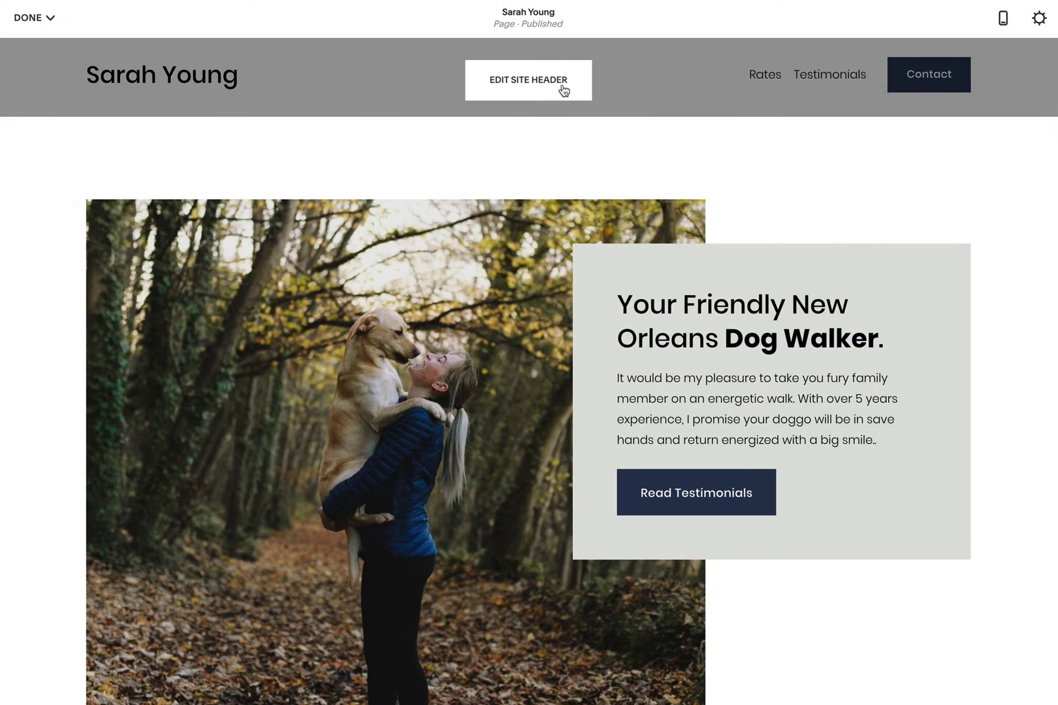
Set the header Contact button's link URL to #contact.
click(562, 90)
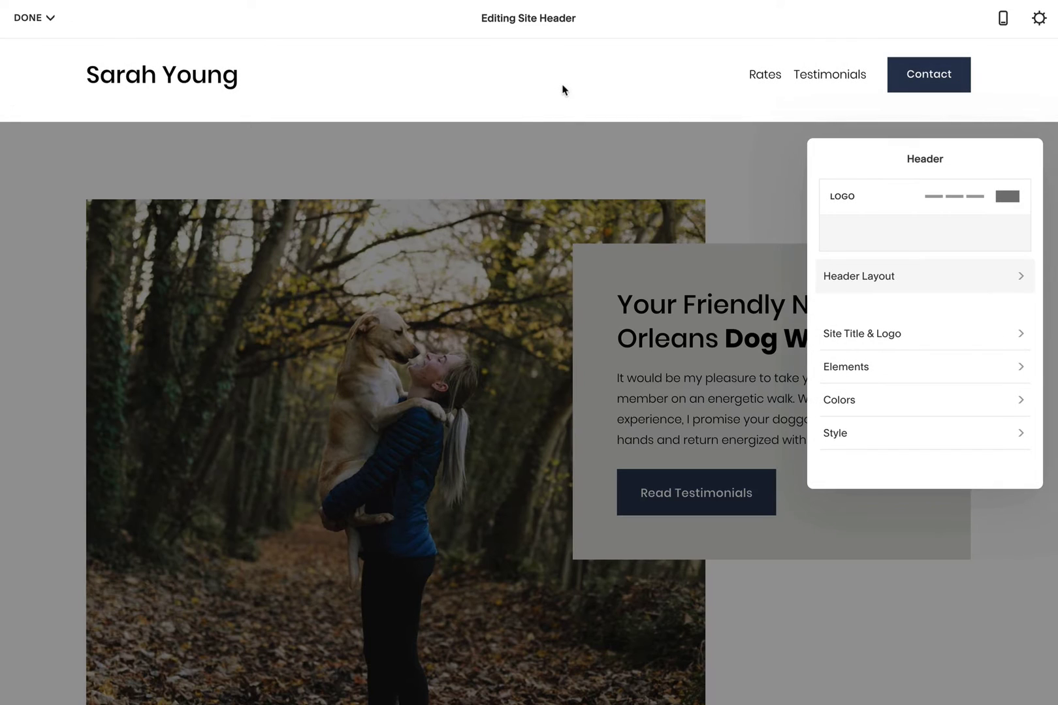
click(959, 368)
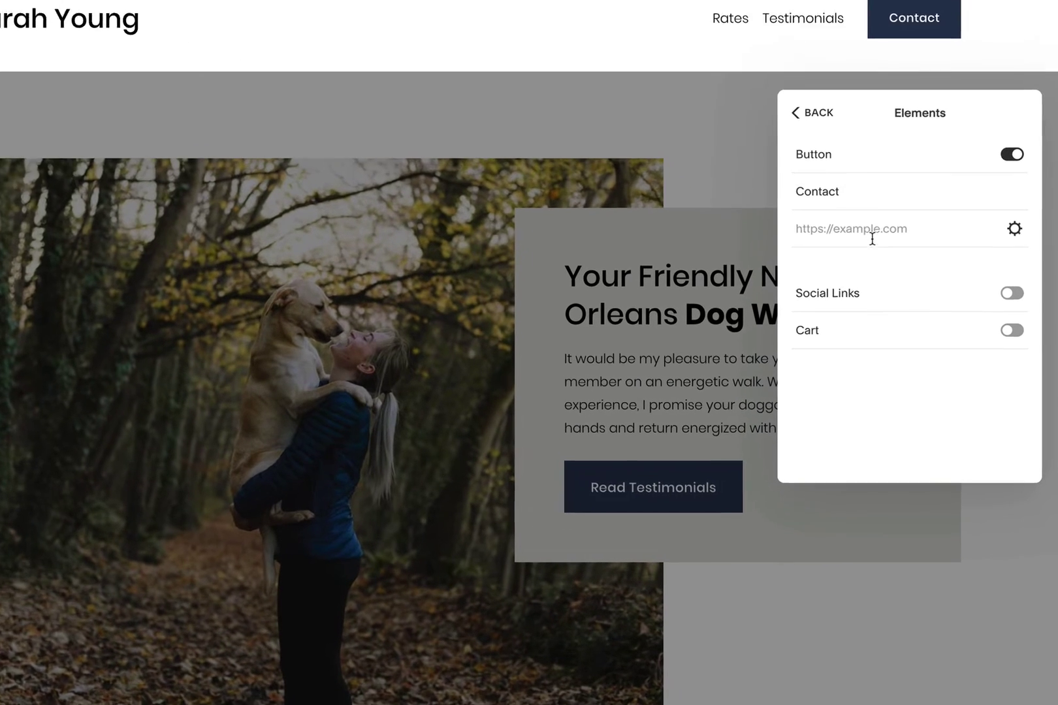
click(872, 236)
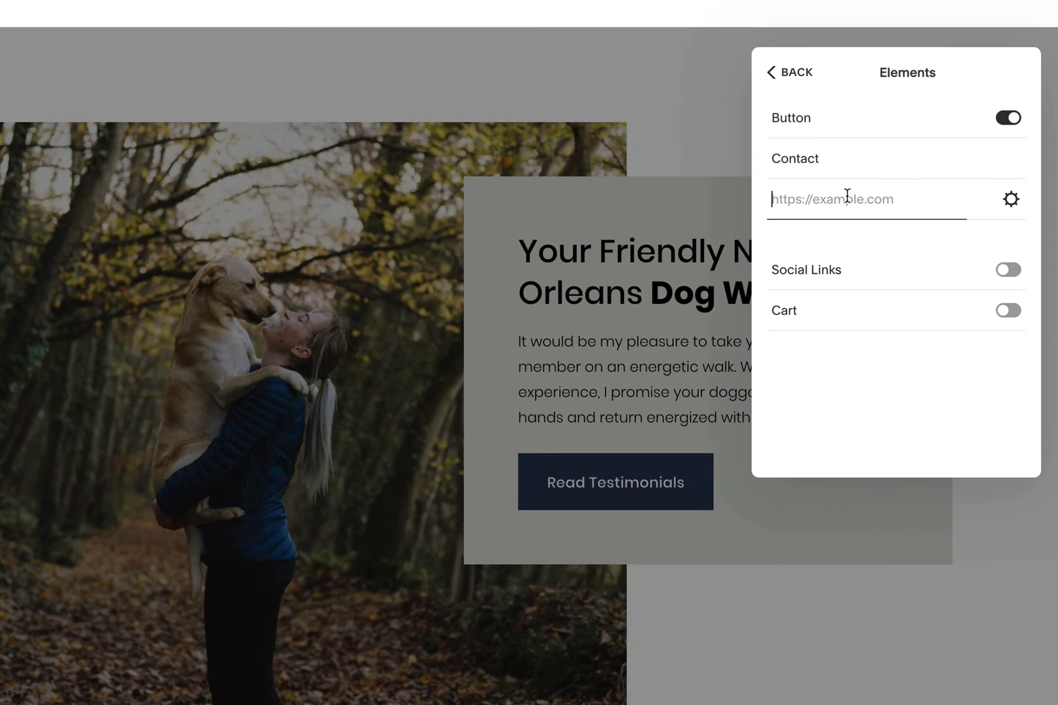
text(#contact)
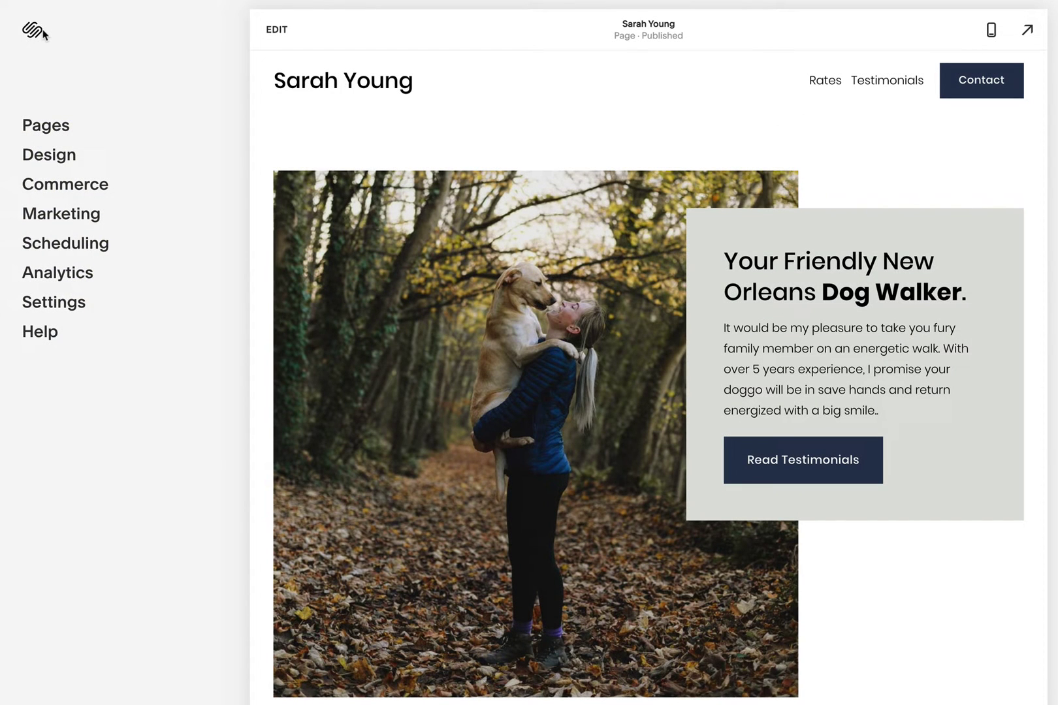
Add html { scroll-behavior: smooth; } to the site's Custom CSS and preview the Contact jump.
click(63, 157)
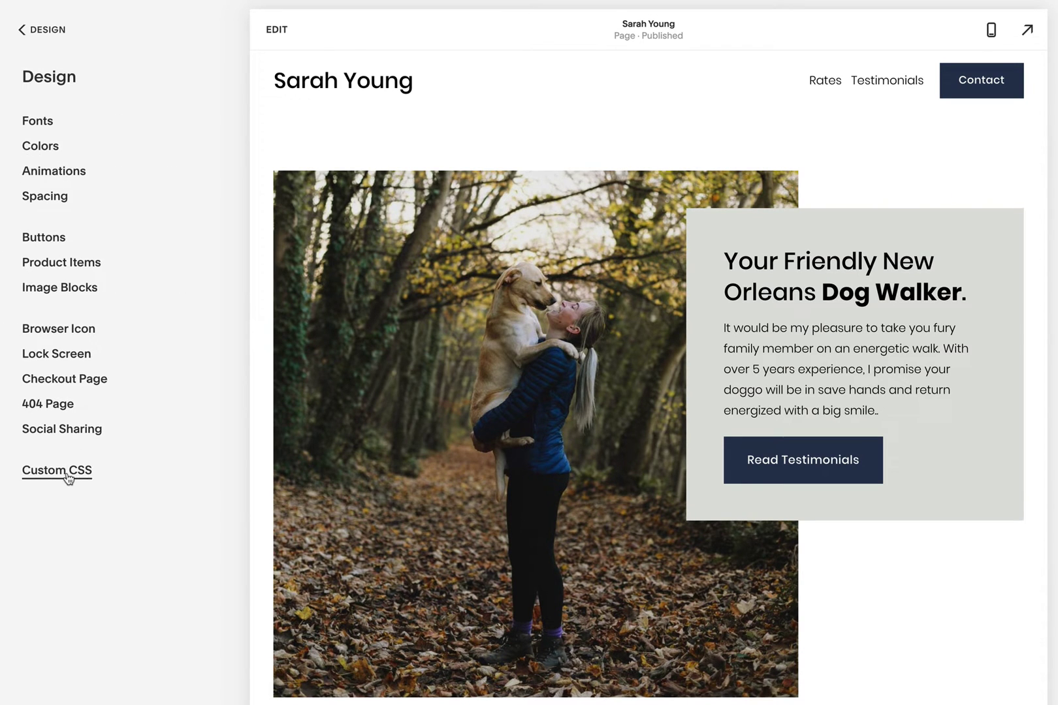
click(68, 471)
text(html { scroll-behavior: smooth; })
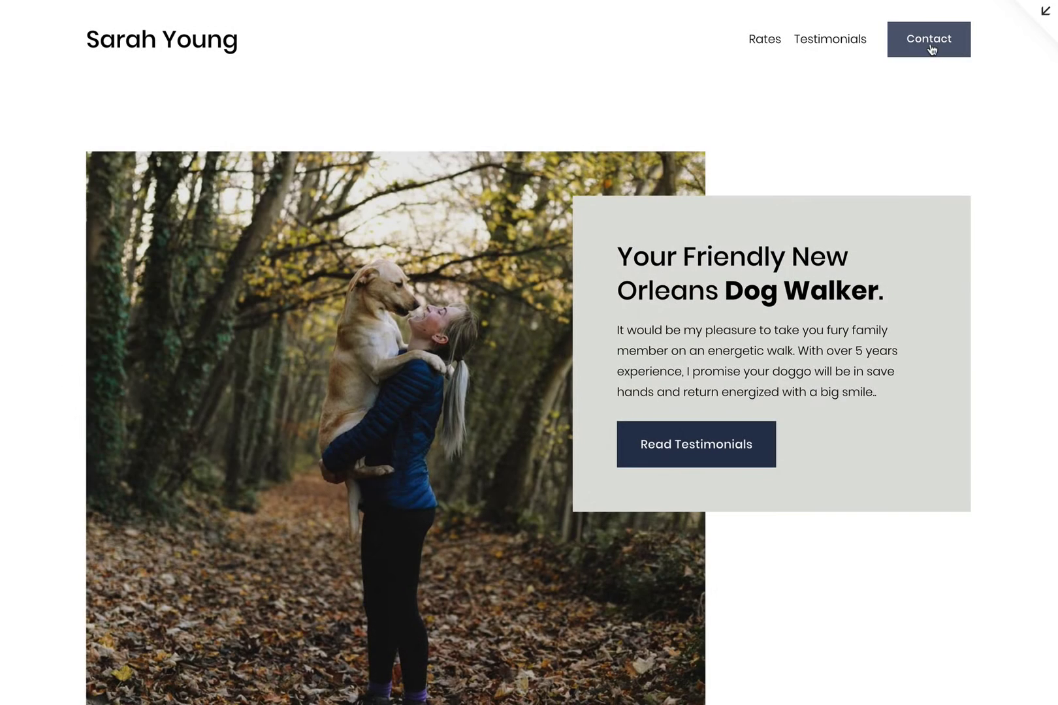
click(937, 51)
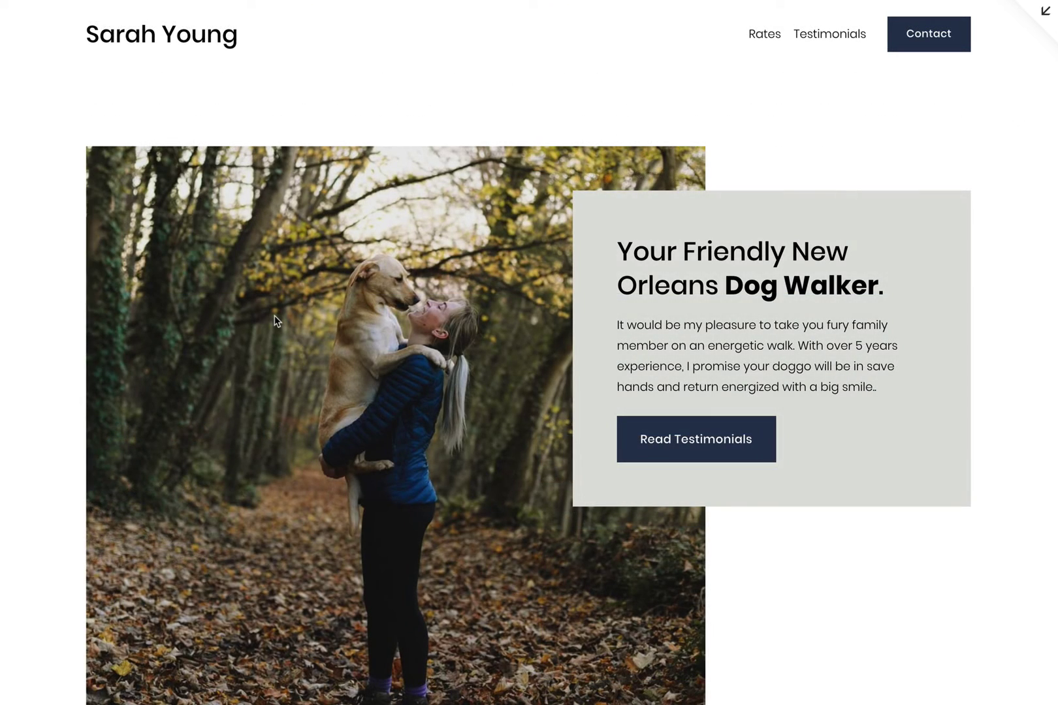
Open View Page Source from the hero photo's right-click menu.
right_click(274, 317)
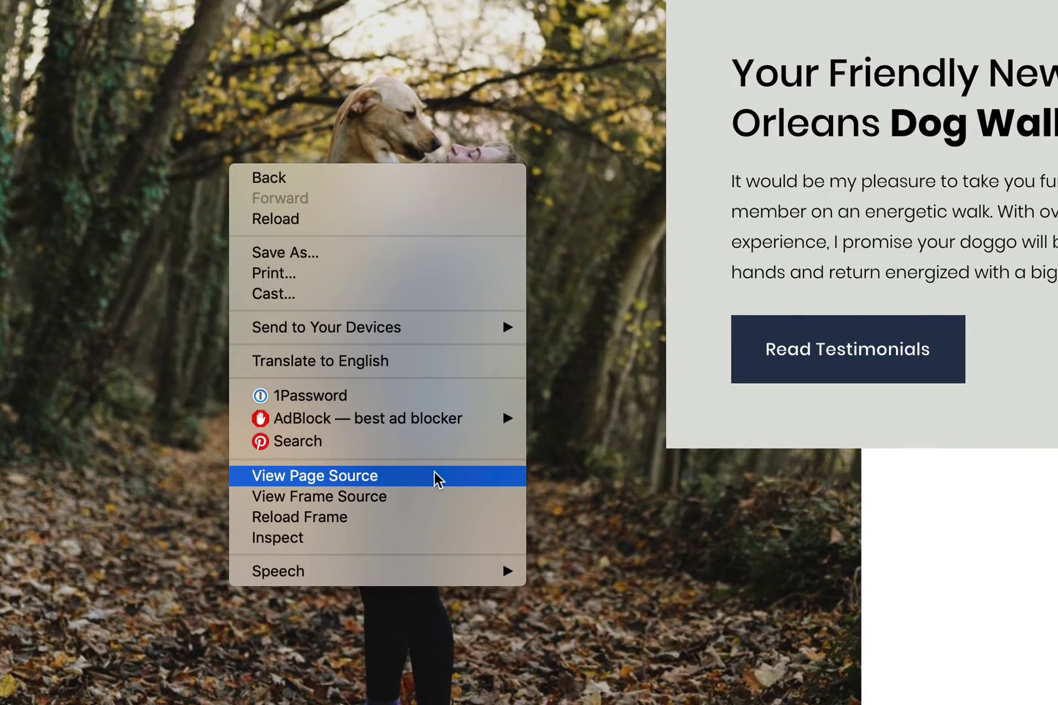
click(435, 479)
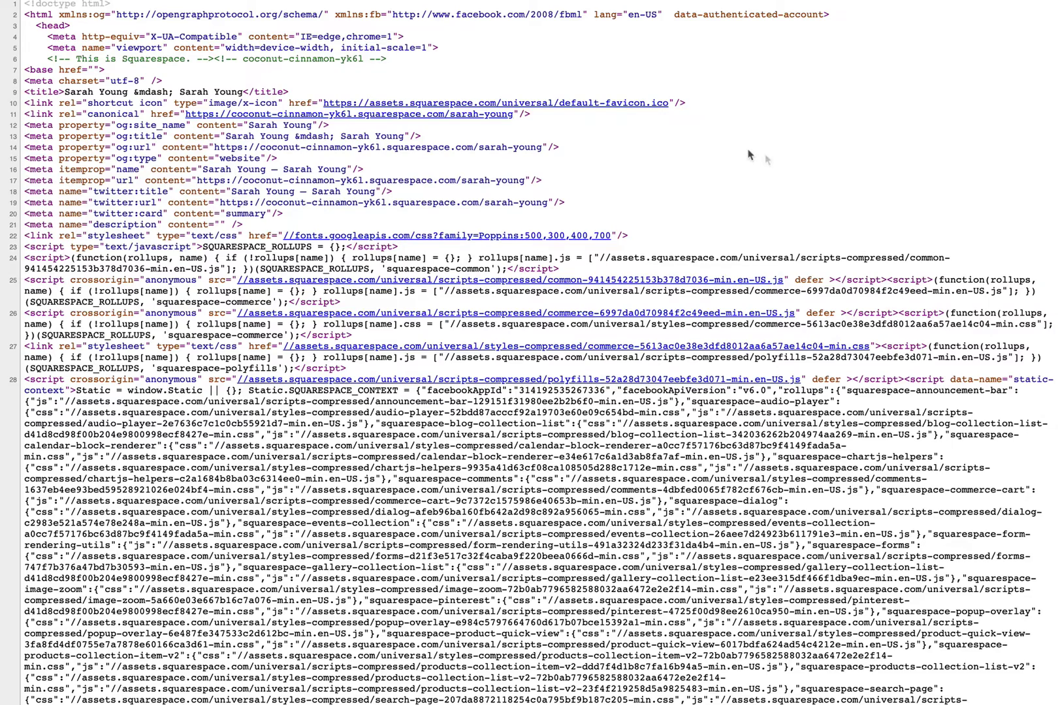
Search the source for id="page-section" and step to the fifth match, the Contact section.
key(super+f)
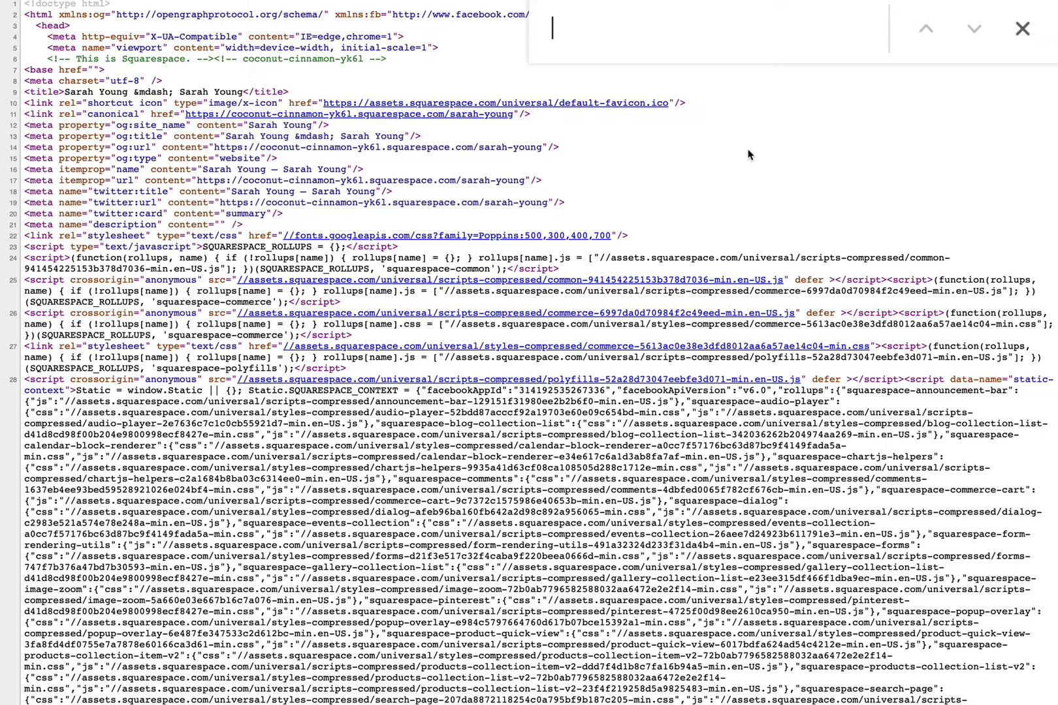
text(id="page-section)
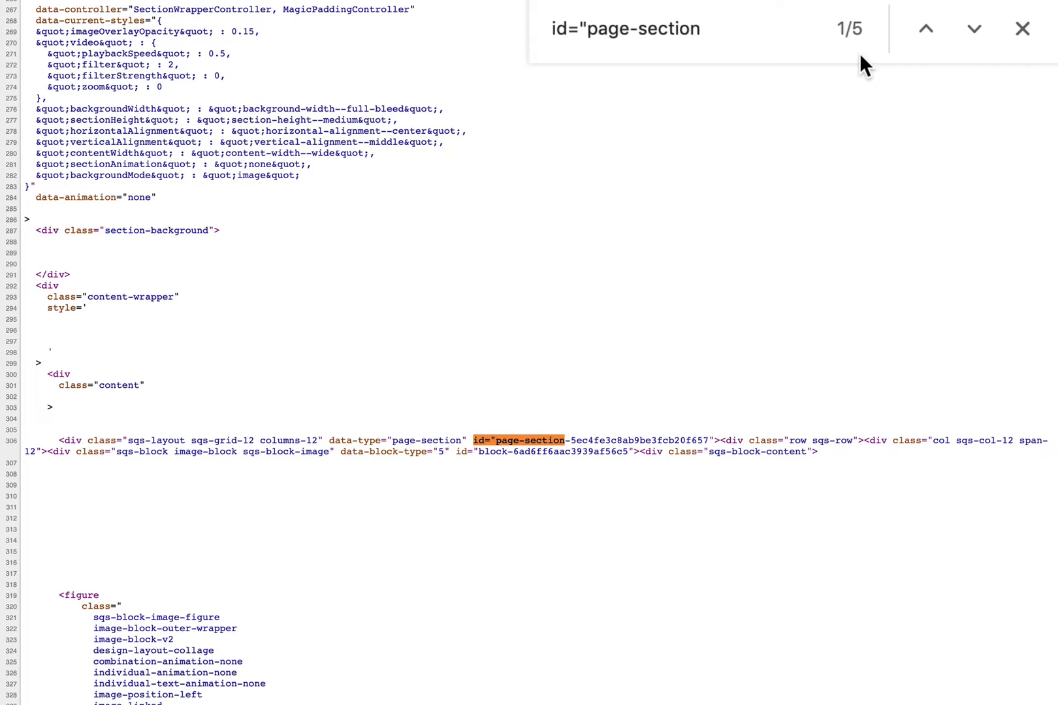
click(973, 29)
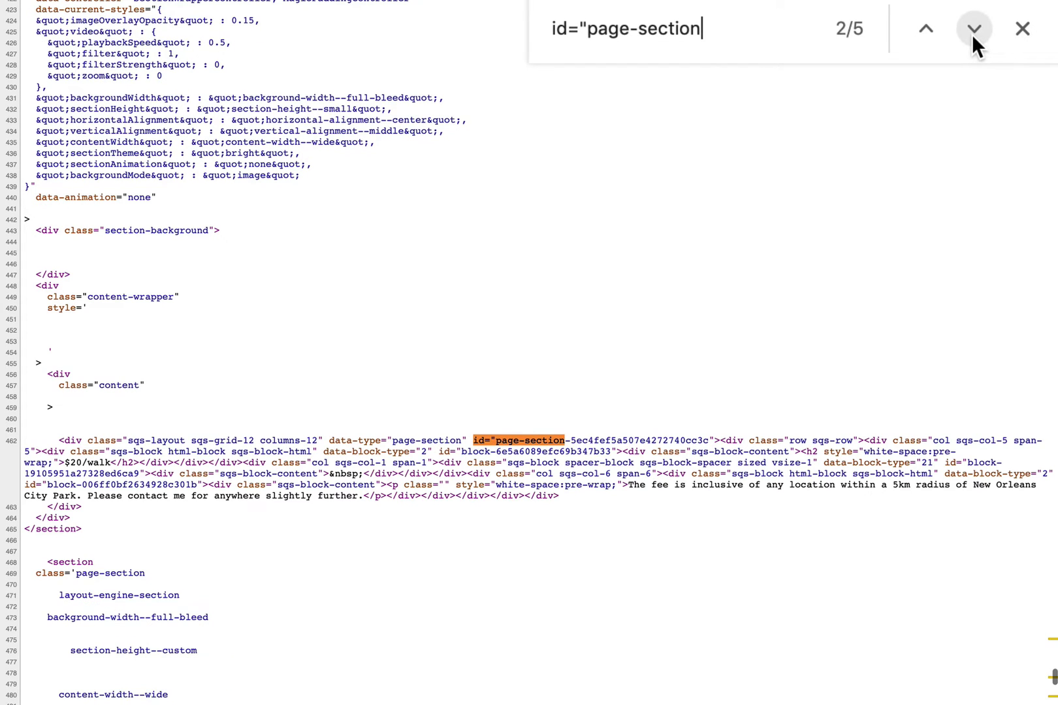
click(973, 29)
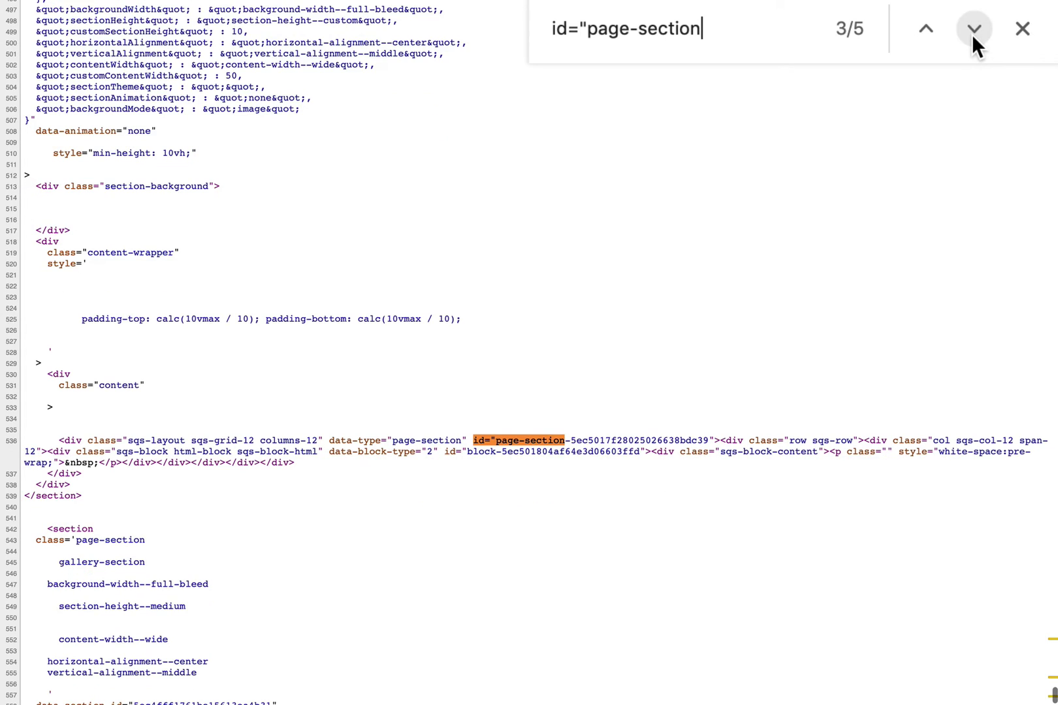
click(973, 29)
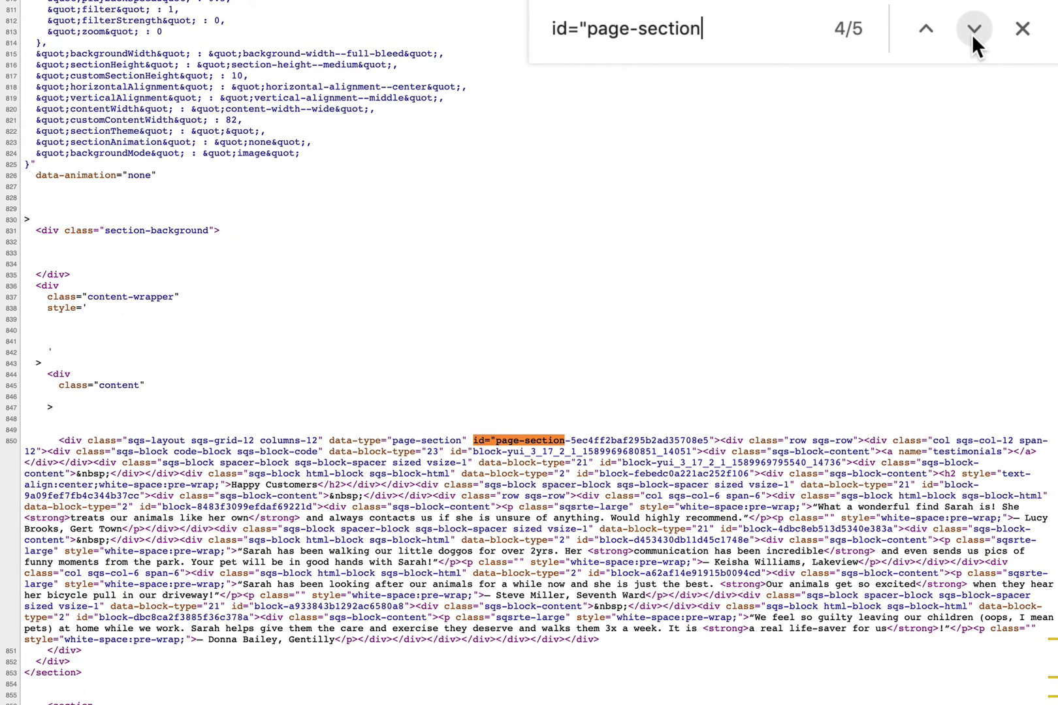
click(972, 32)
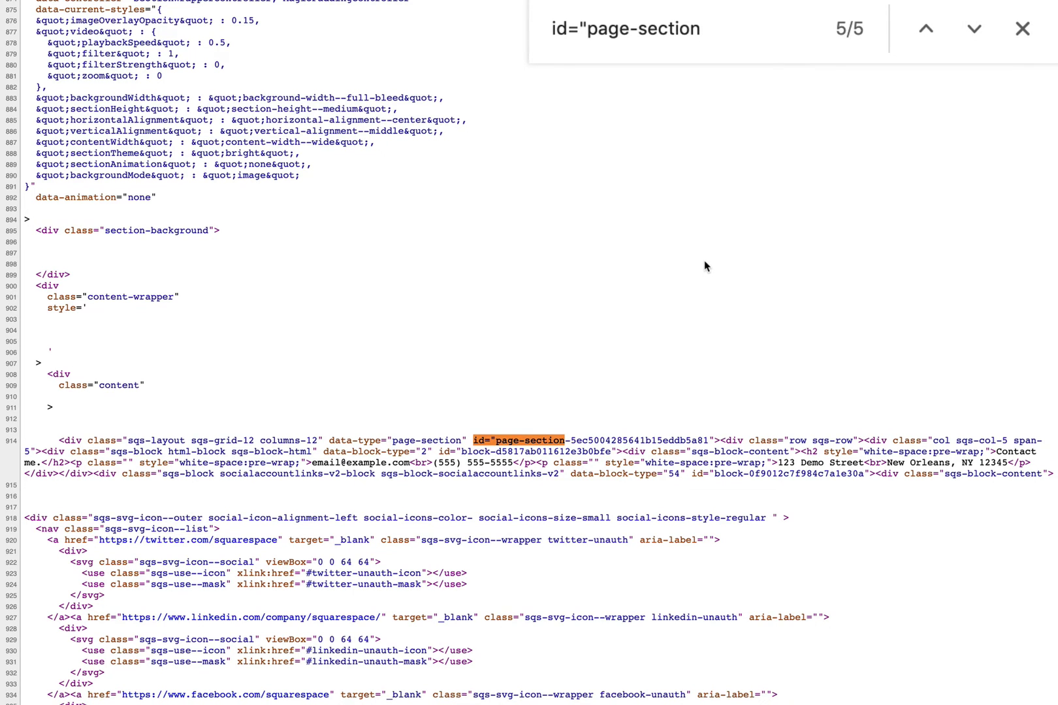
drag(312, 462, 501, 462)
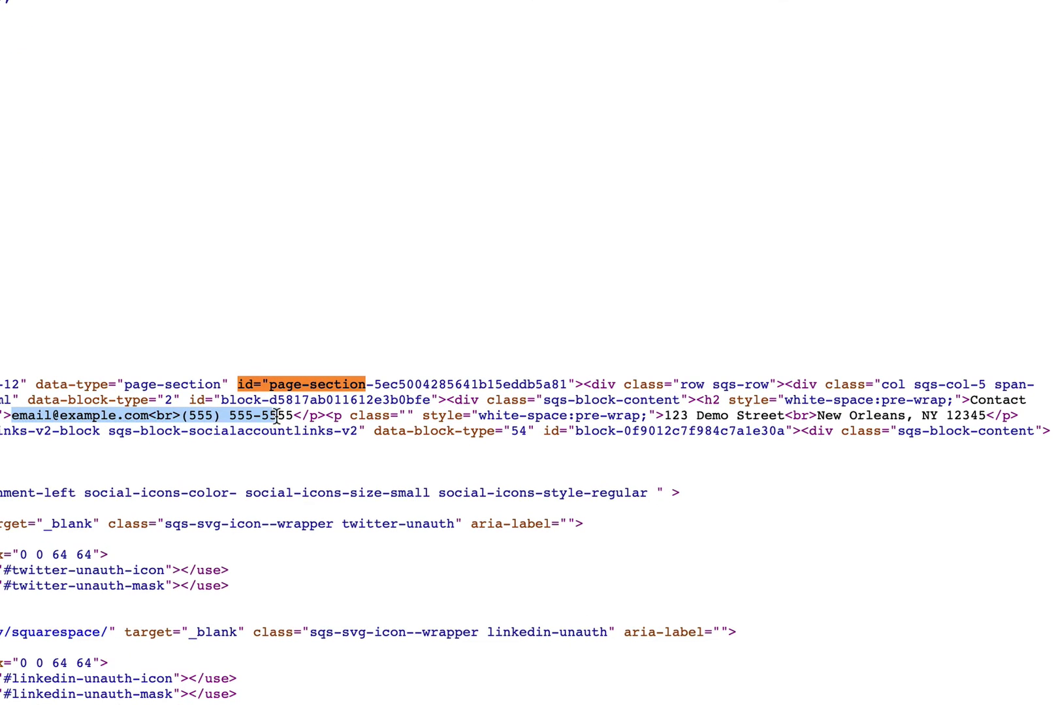
drag(277, 415, 297, 416)
click(297, 416)
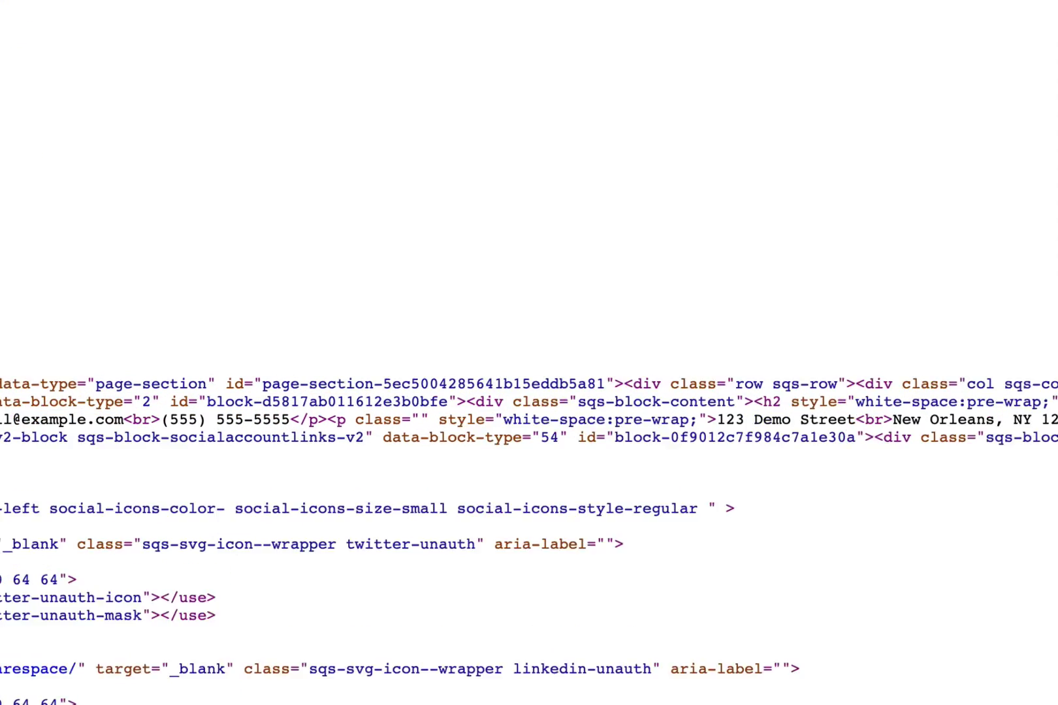
drag(217, 382, 855, 376)
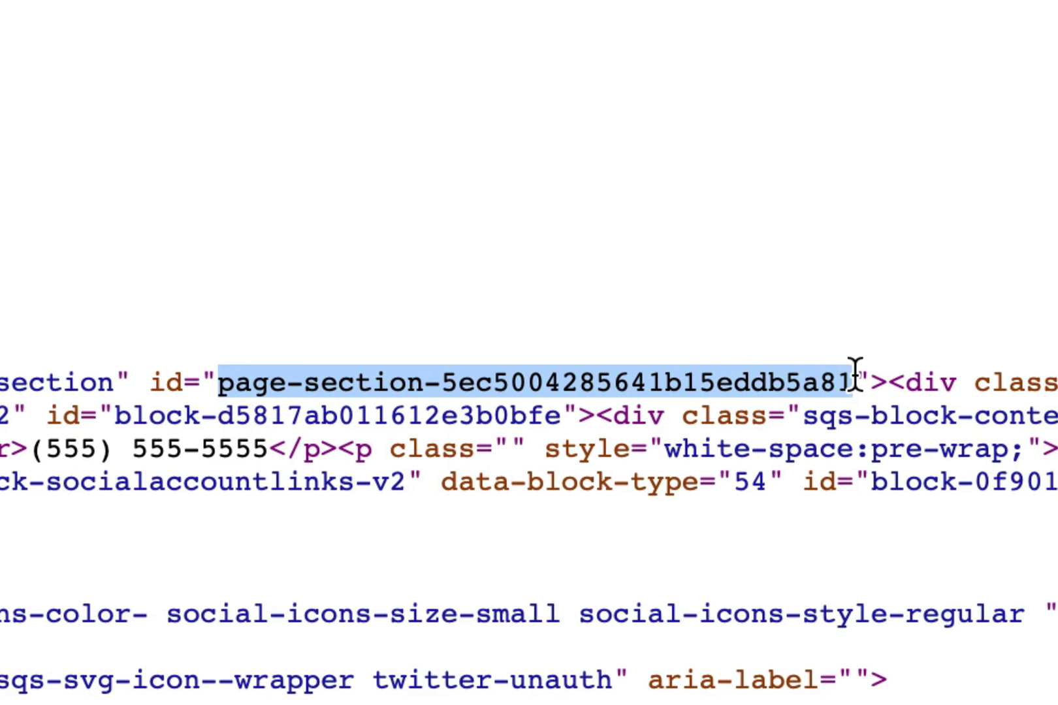
right_click(679, 378)
click(758, 457)
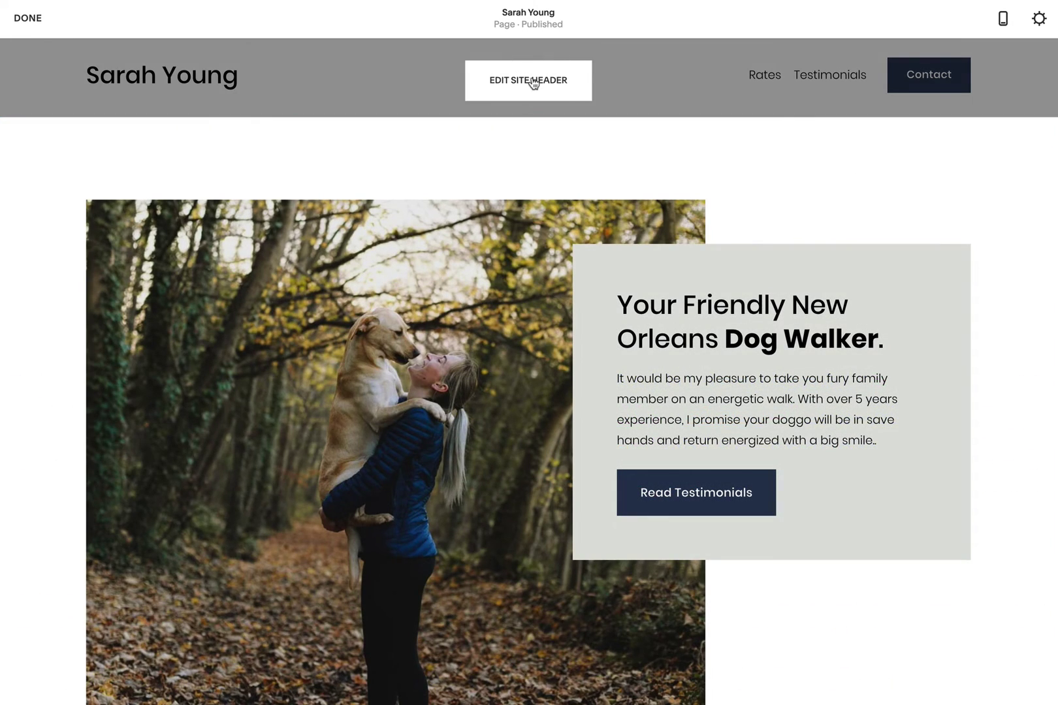
click(531, 83)
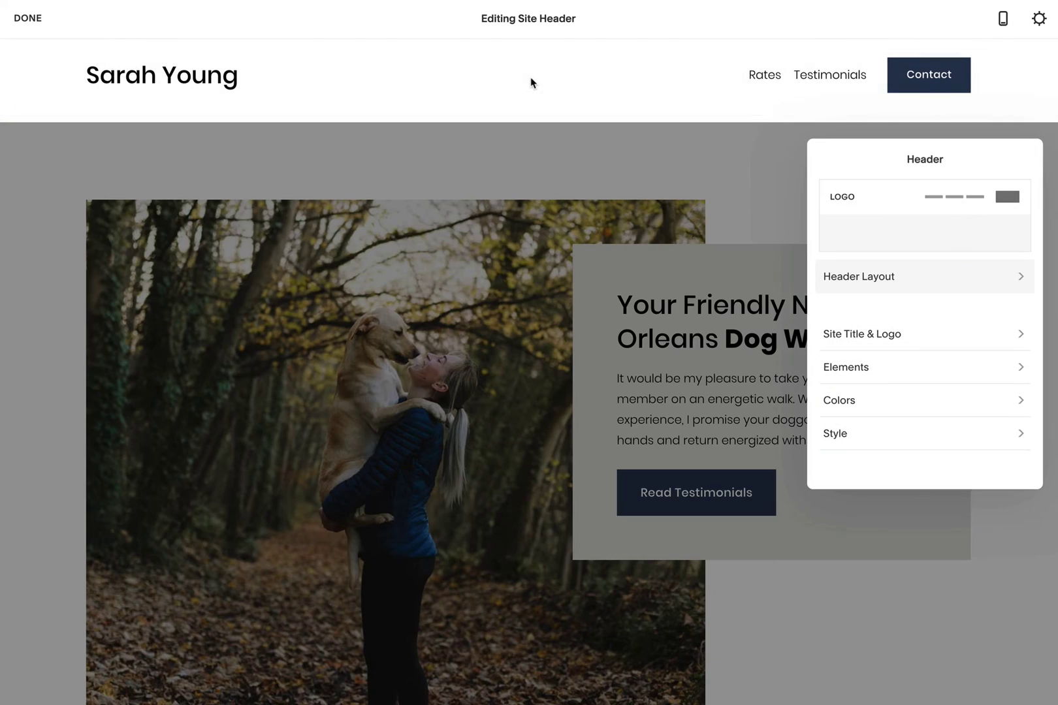
click(938, 370)
click(869, 265)
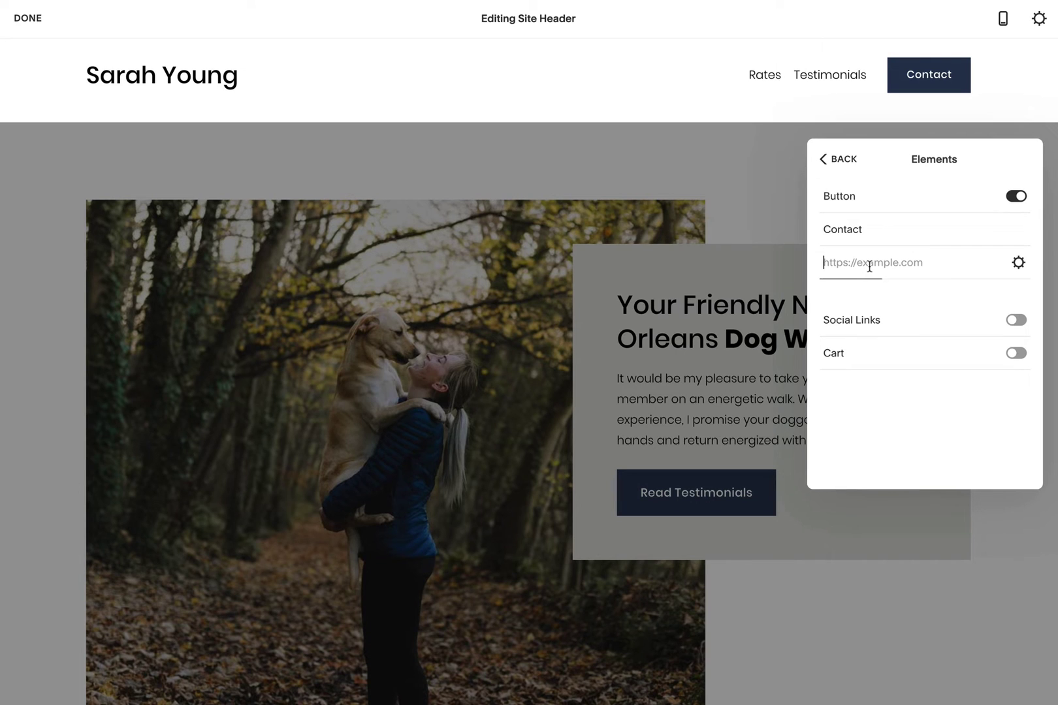
text(#)
key(ctrl+v)
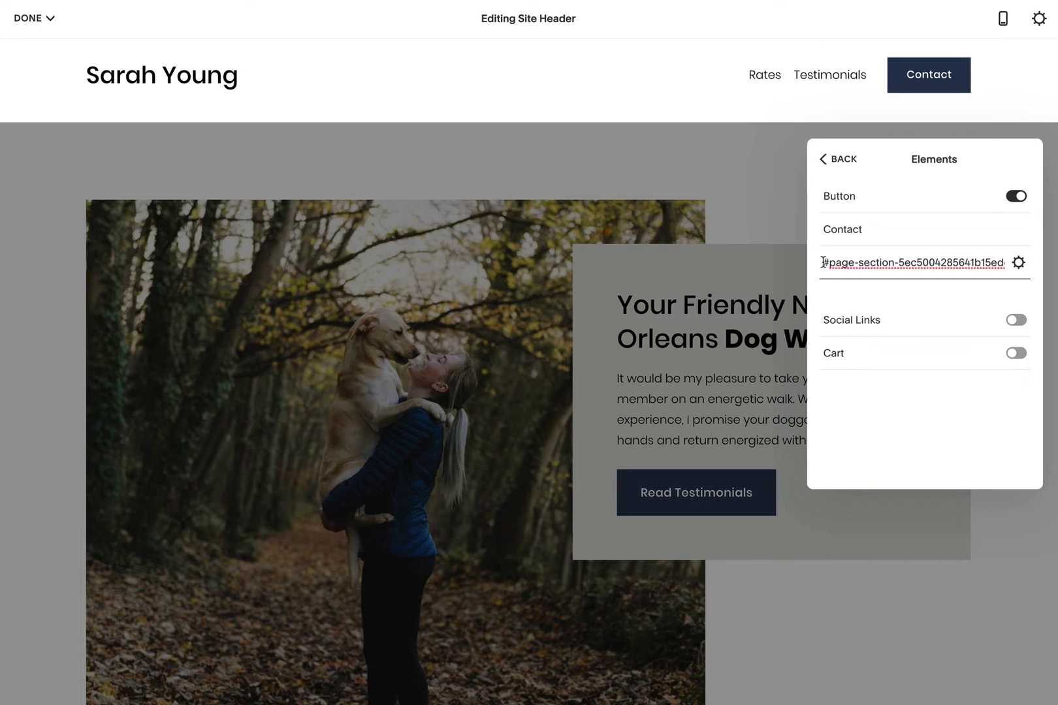
click(32, 17)
click(40, 30)
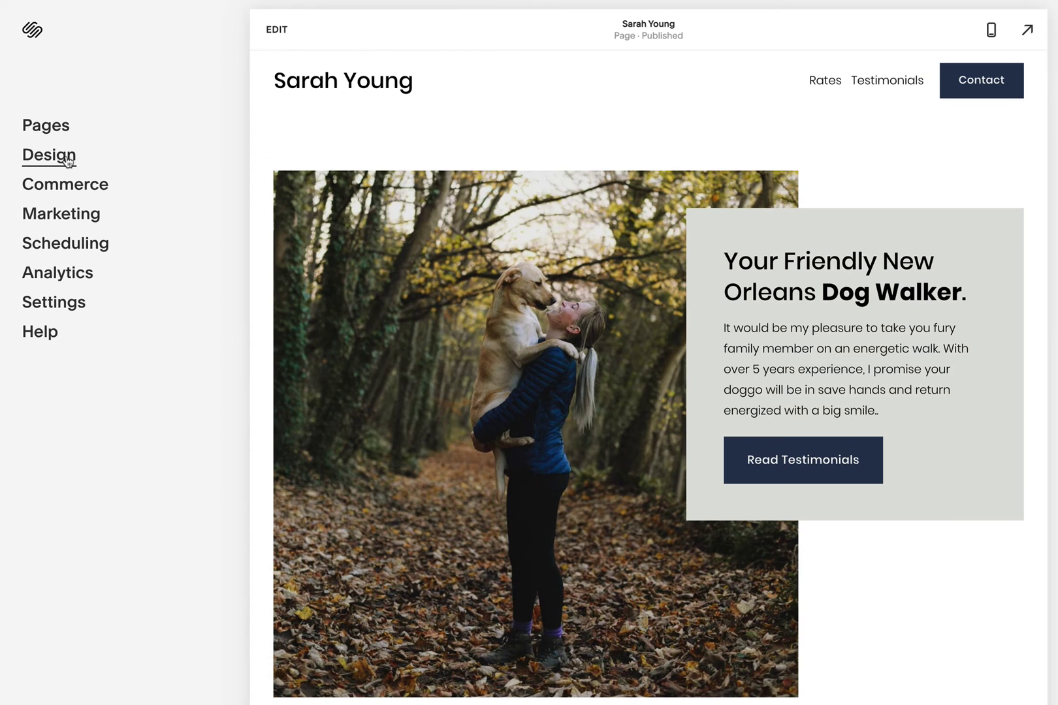
Paste the scroll-behavior: smooth rule into Custom CSS, then test the Contact button in preview.
click(68, 161)
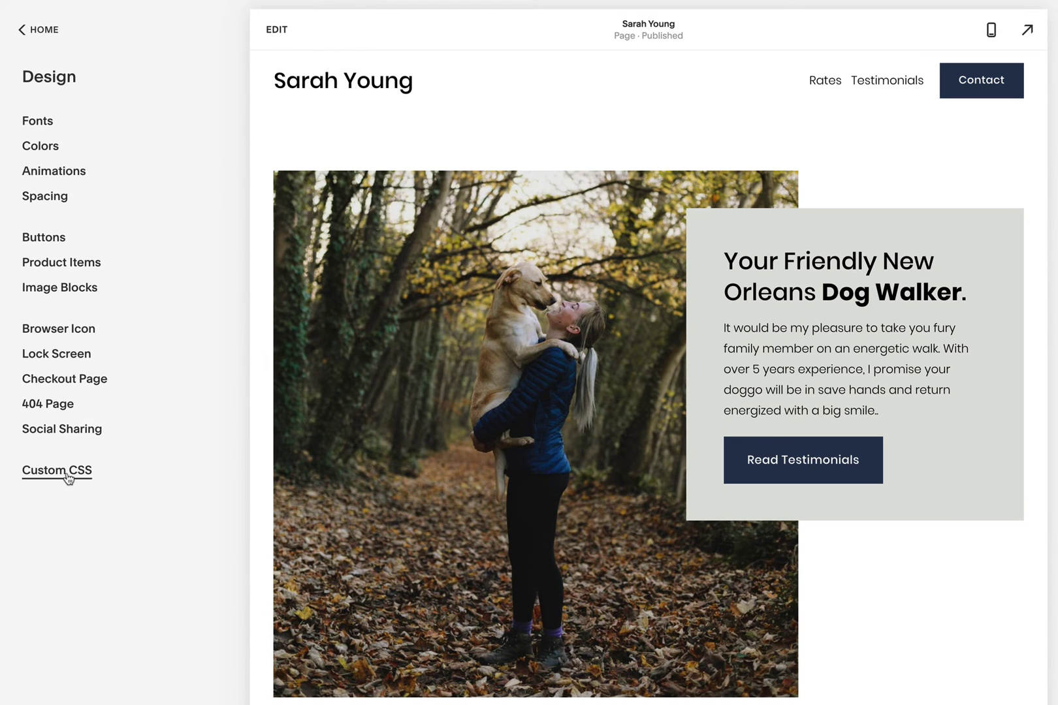
click(70, 471)
key(ctrl+v)
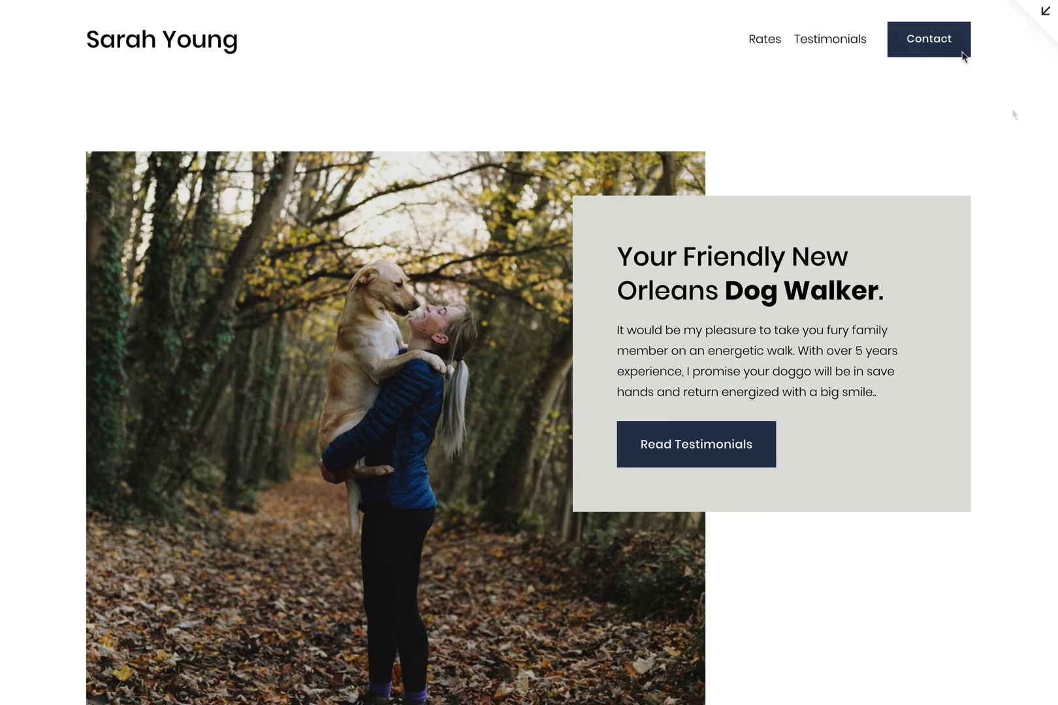
click(932, 50)
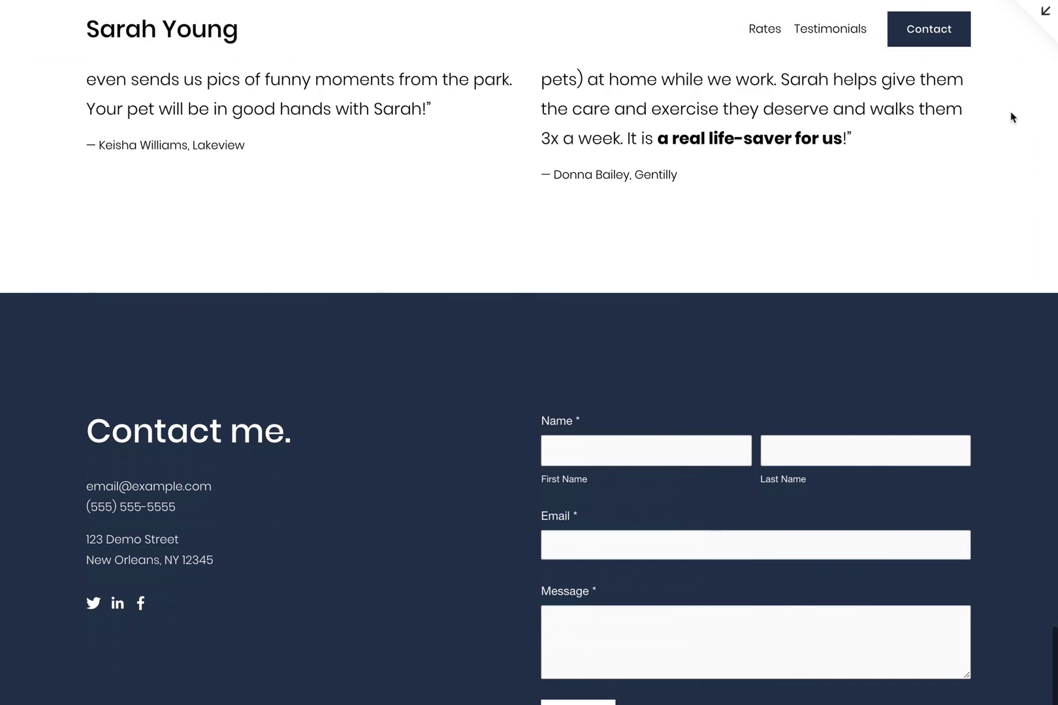